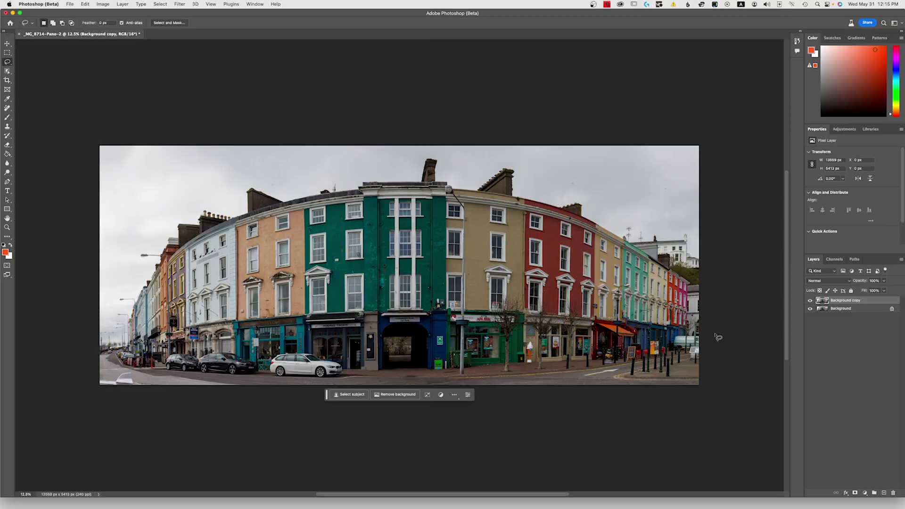
- Lasso the white van at the right edge and run a prompt-less Generative Fill to replace it
mouse_move(713, 338)
mouse_down()
mouse_move(674, 337)
mouse_move(670, 350)
mouse_move(702, 368)
mouse_move(708, 338)
mouse_move(721, 337)
mouse_up()
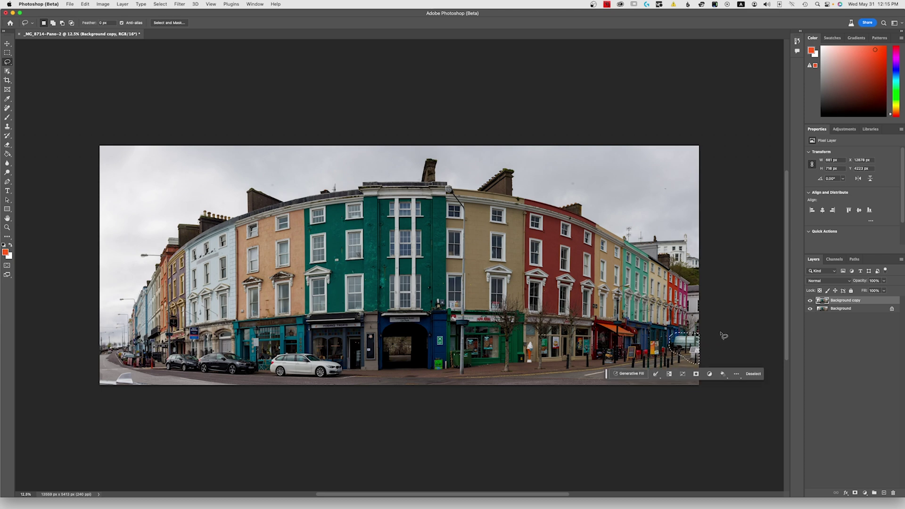
click(645, 376)
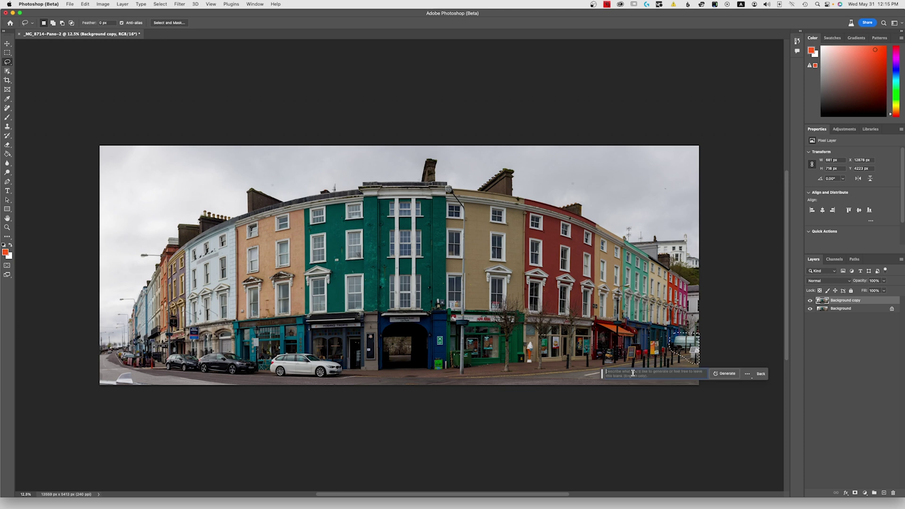
click(724, 374)
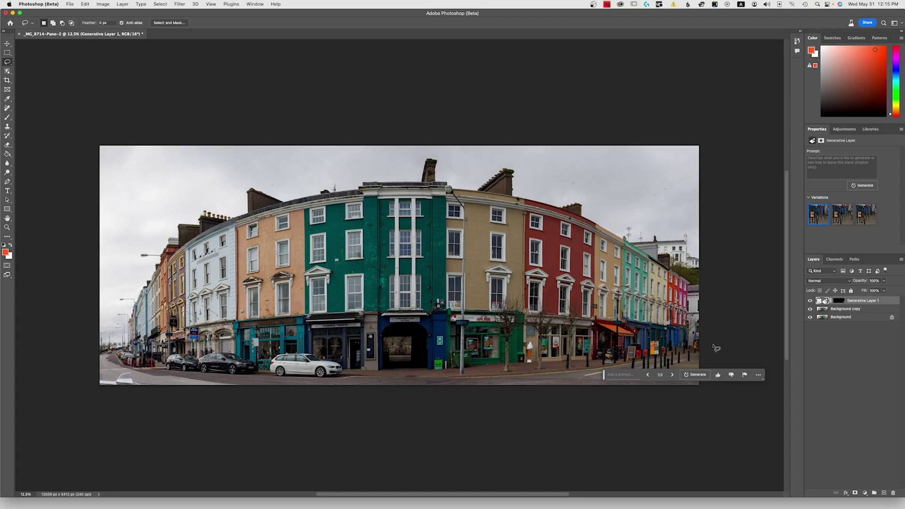
scroll(715, 347, up, 3)
drag(191, 191, 139, 171)
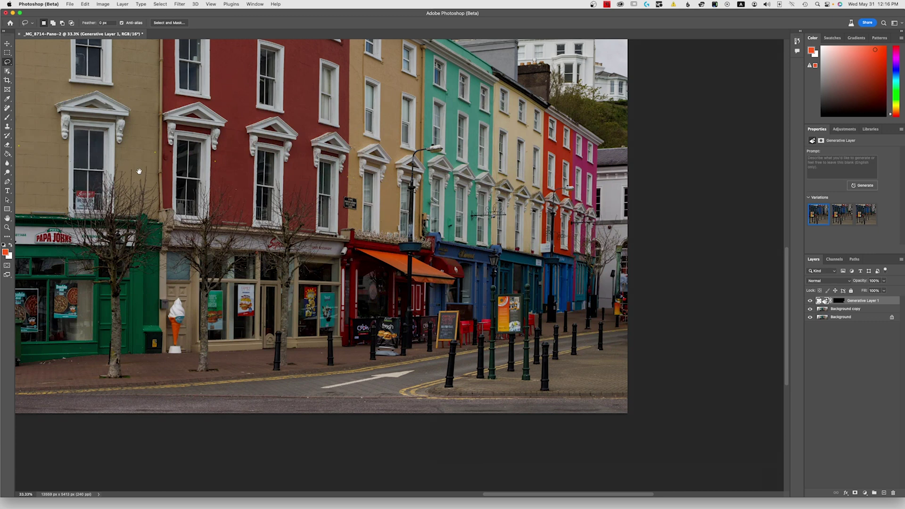
drag(139, 172, 157, 172)
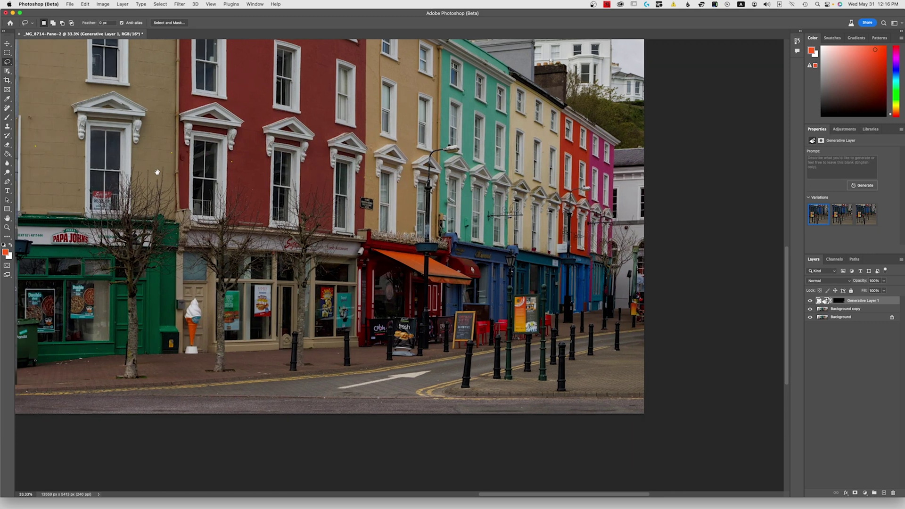
click(810, 301)
click(810, 301)
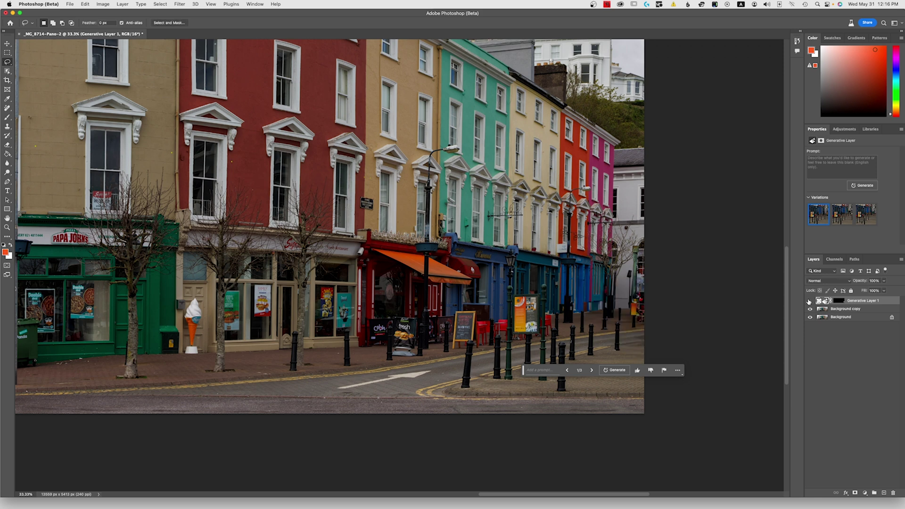
click(811, 301)
click(810, 301)
drag(544, 303, 668, 304)
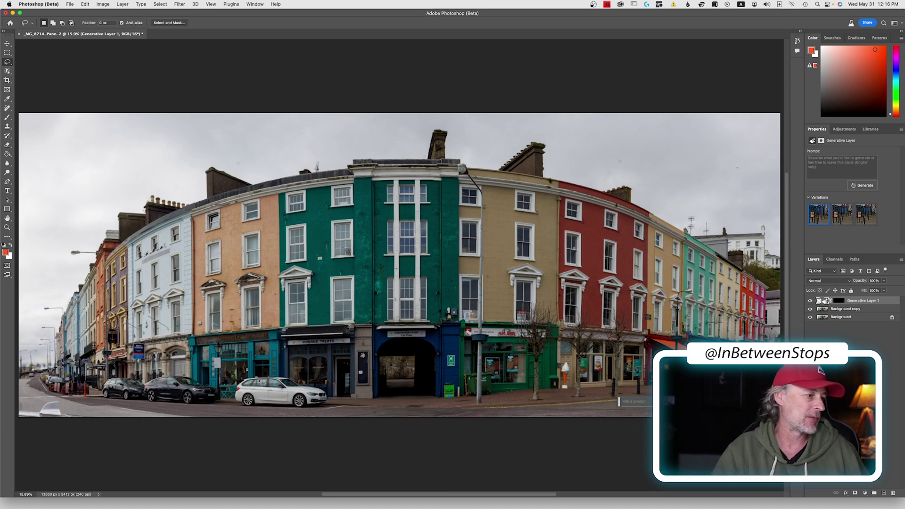
- Lasso the white estate car at the kerb and start a Generative Fill on it
mouse_move(274, 375)
mouse_down()
mouse_move(232, 391)
mouse_move(252, 413)
mouse_move(289, 416)
mouse_move(314, 418)
mouse_move(338, 402)
mouse_move(292, 378)
mouse_up()
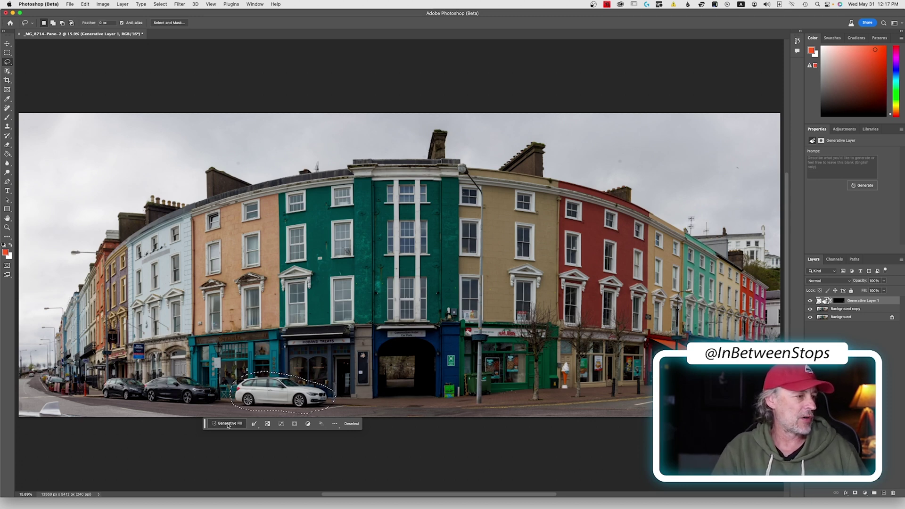
click(229, 424)
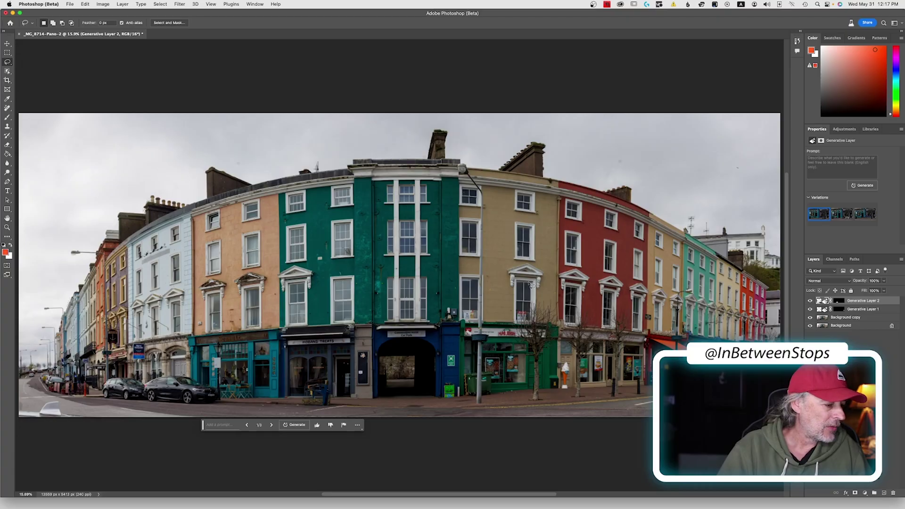
- Lasso the blue chair outside Hobans Treats and generate a fill that removes it
scroll(533, 283, up, 3)
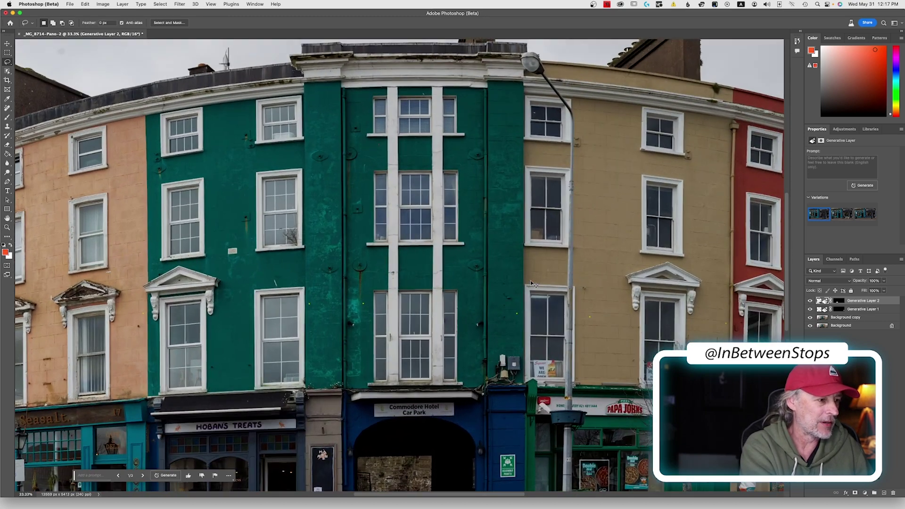
scroll(532, 284, down, 5)
scroll(532, 283, left, 8)
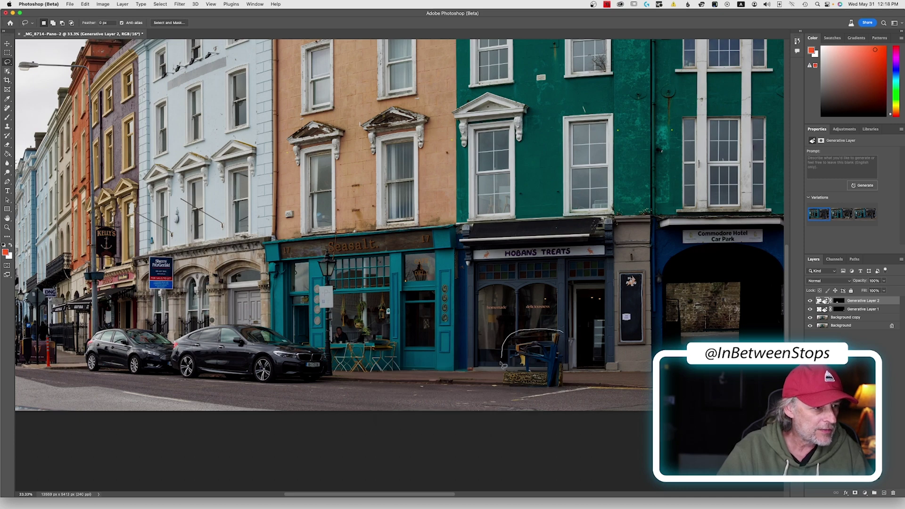
drag(566, 392, 576, 376)
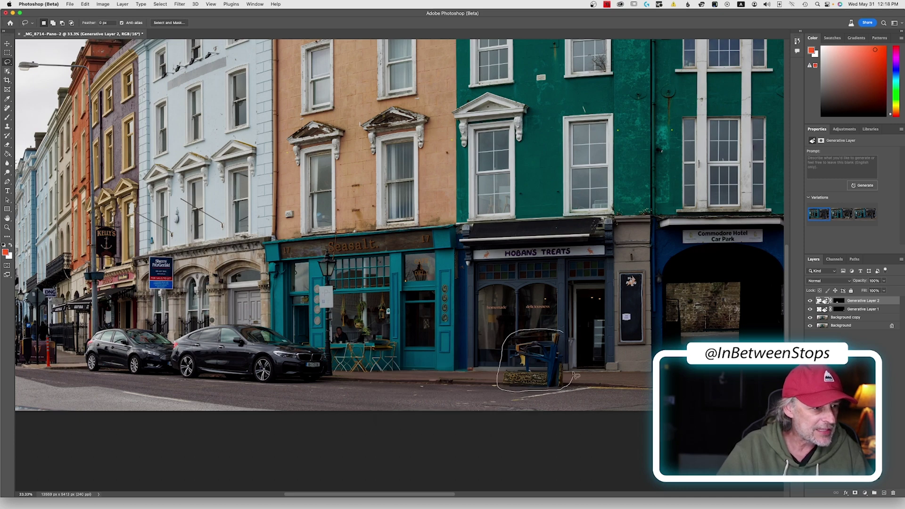
drag(568, 337, 568, 336)
click(478, 400)
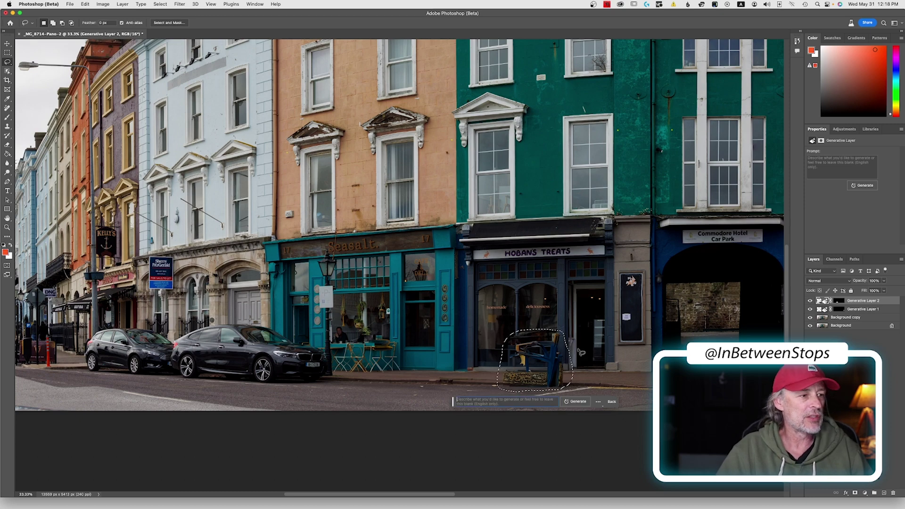
click(597, 401)
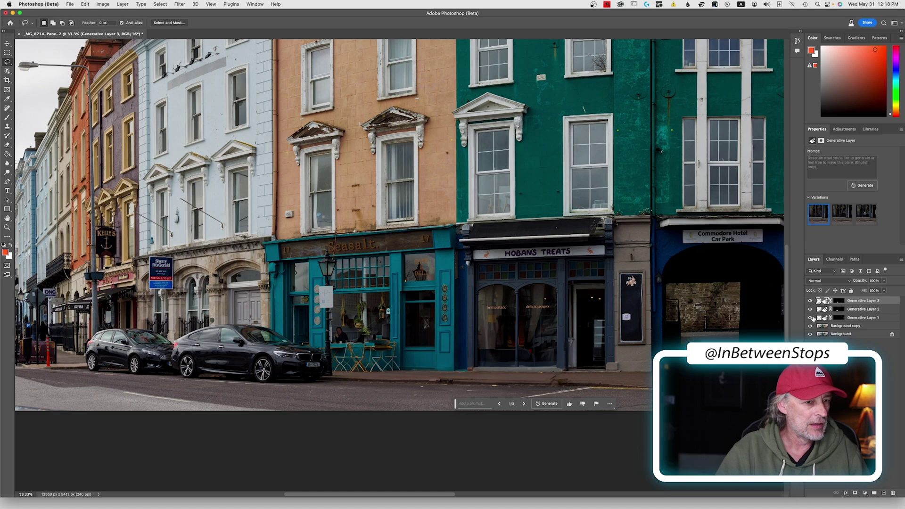
- Solo the Background layer twice to compare the original with the edits, then restore all layers
alt+click(811, 334)
alt+click(811, 335)
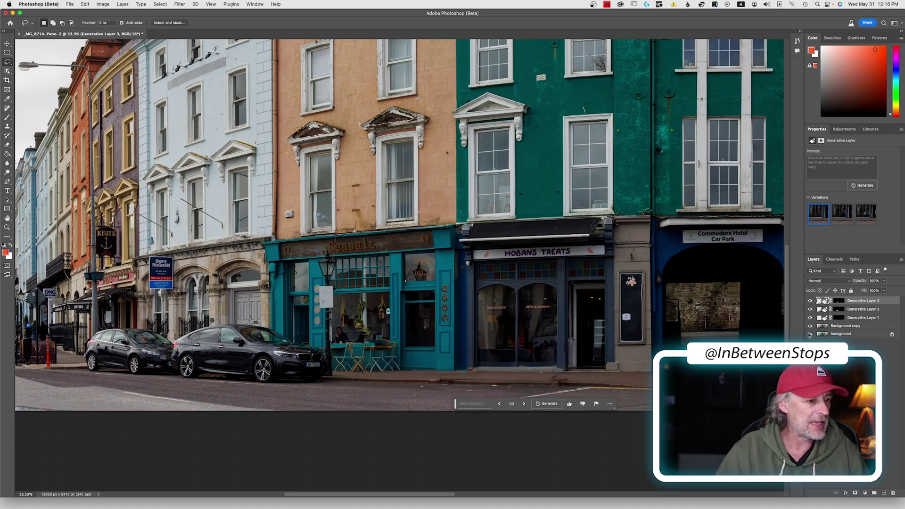
alt+click(810, 334)
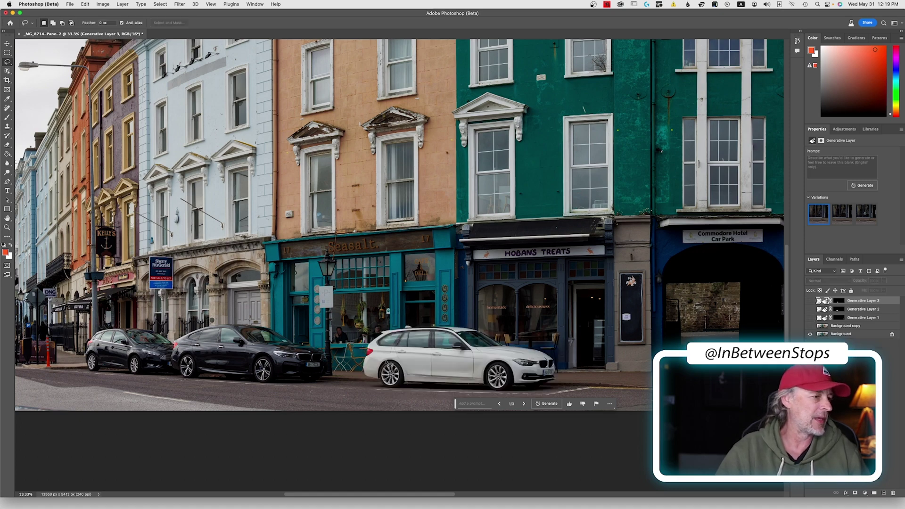
alt+click(810, 334)
- Generate a fill over the white object in the bottom-left corner, then deselect
scroll(330, 330, left, 5)
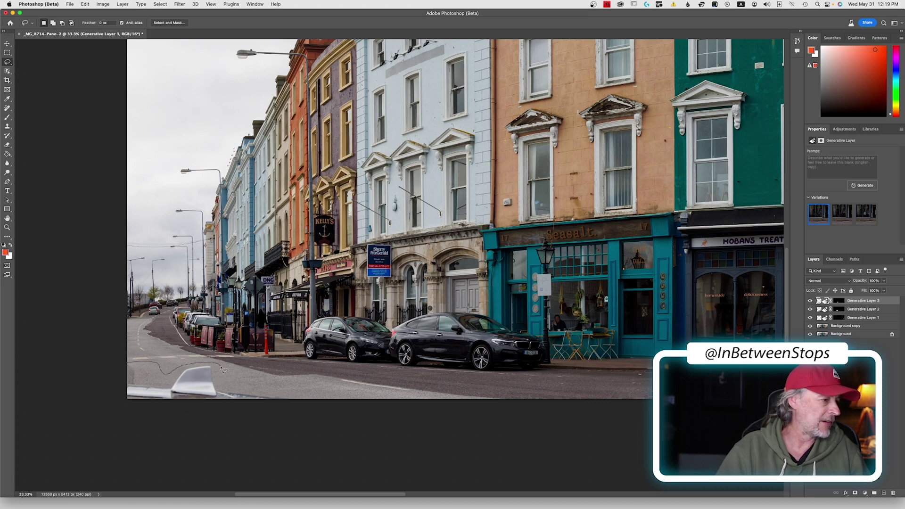
mouse_move(249, 398)
mouse_down()
mouse_move(260, 415)
mouse_move(116, 441)
mouse_up()
click(174, 408)
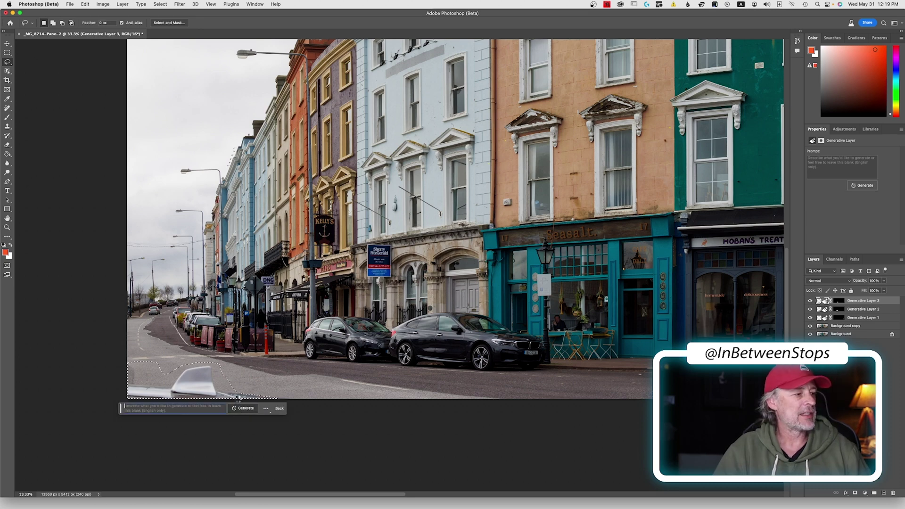
click(245, 408)
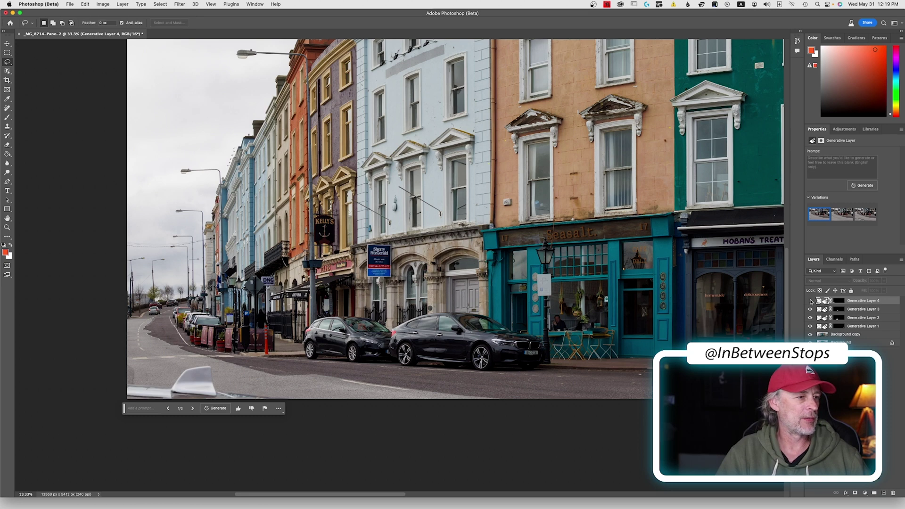
key(super+d)
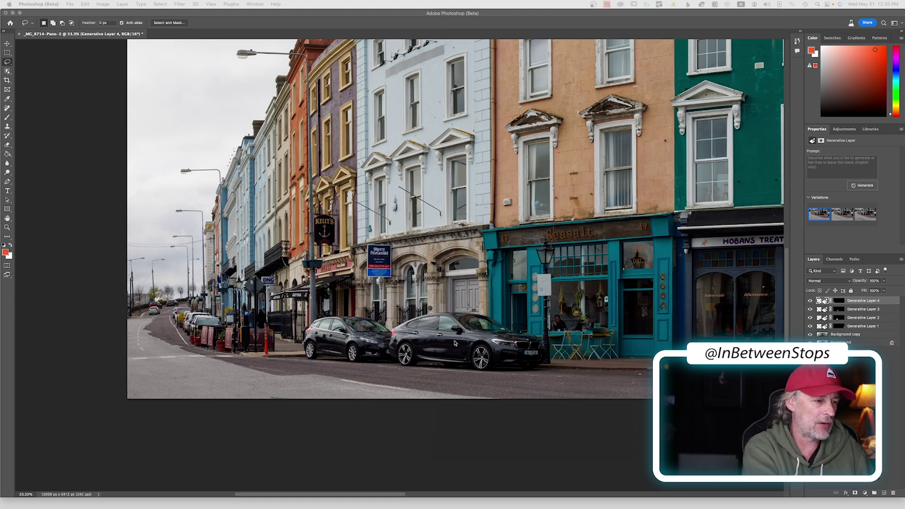
- Fit the panorama on screen and generate a fill removing the two dark cars
click(481, 23)
key(super+0)
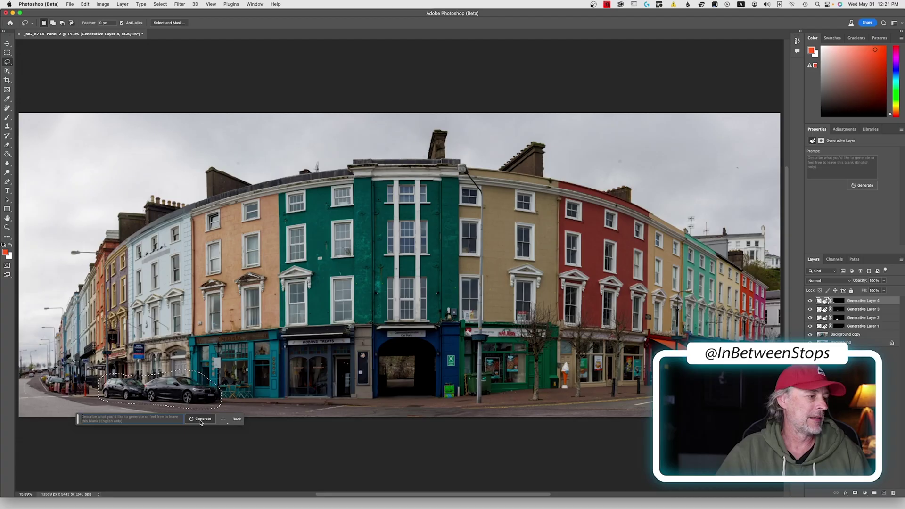
key(Return)
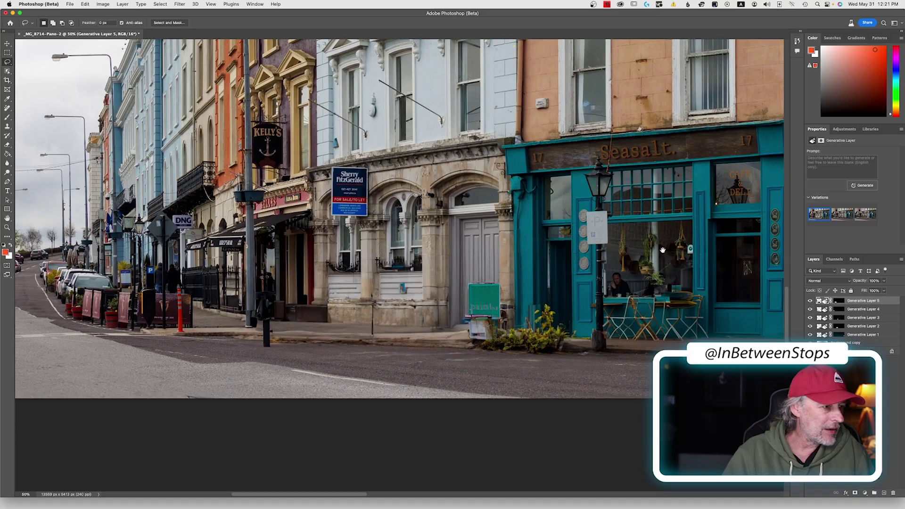
- Pan left and toggle Generative Layer 5 off and on to compare the car removal
drag(693, 252, 646, 241)
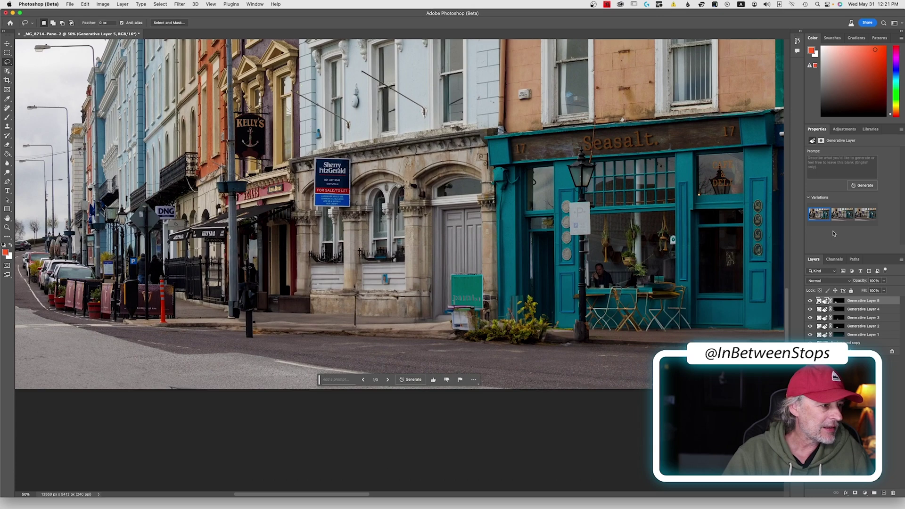
click(810, 301)
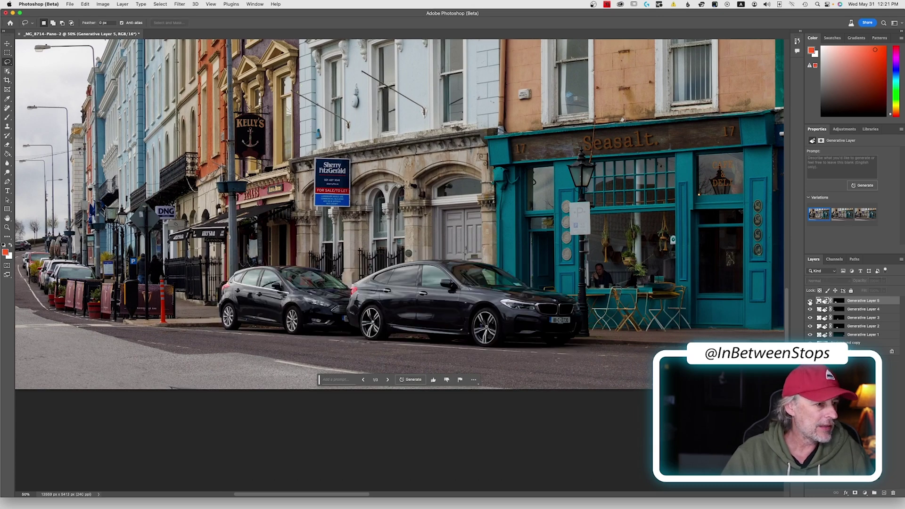
click(811, 300)
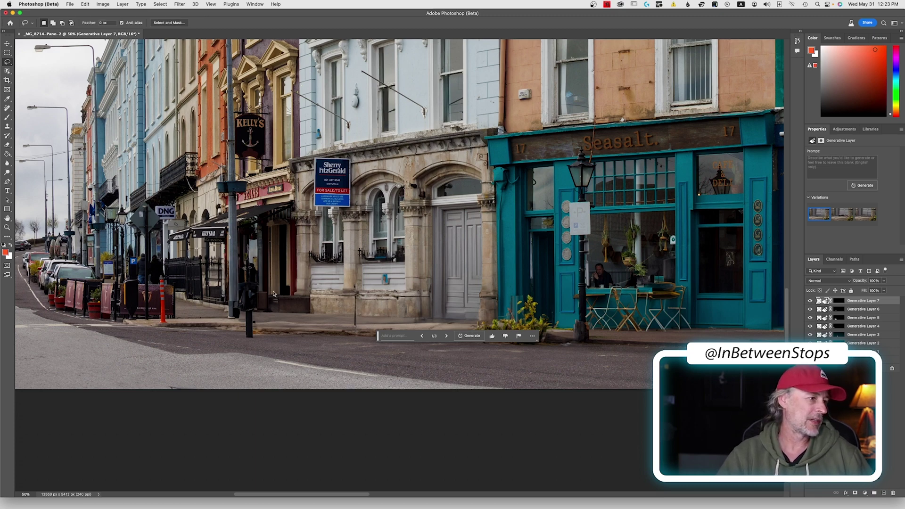
- Try another street variation, select the distant parked cars for removal, and fit the panorama in view
scroll(274, 294, left, 10)
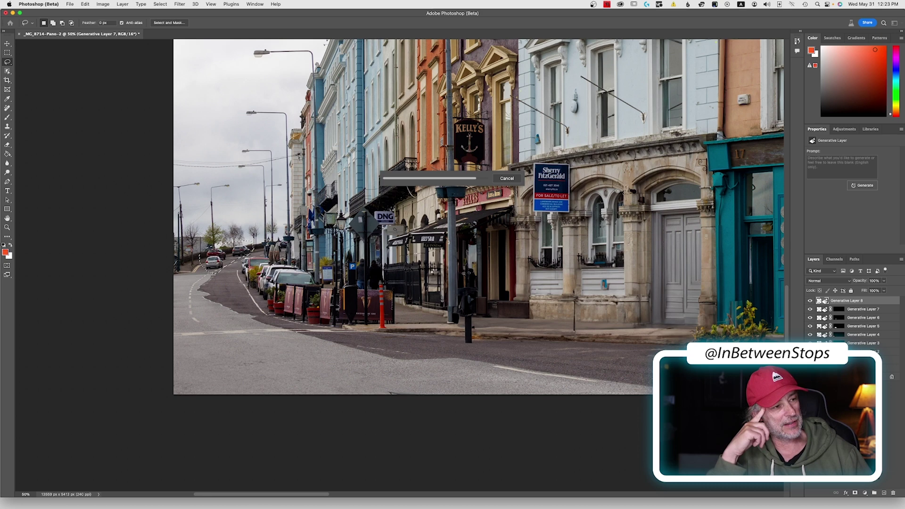
click(214, 285)
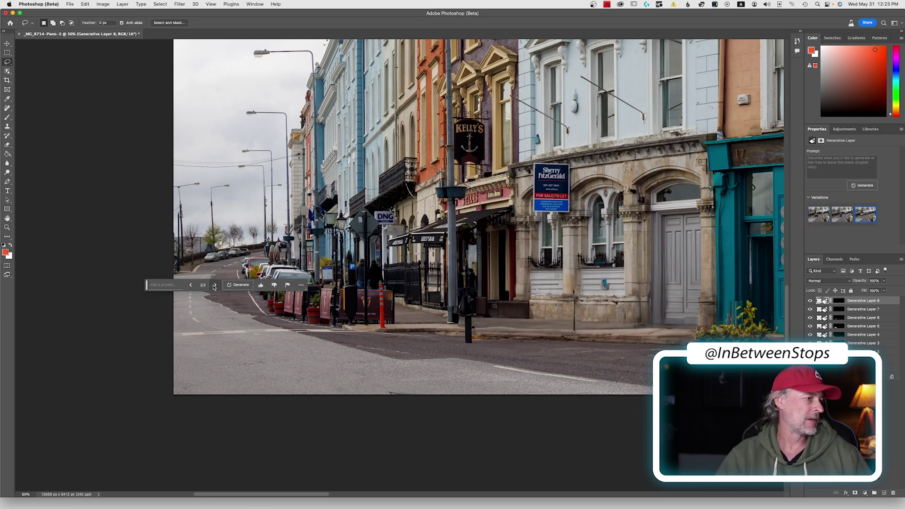
key(super+d)
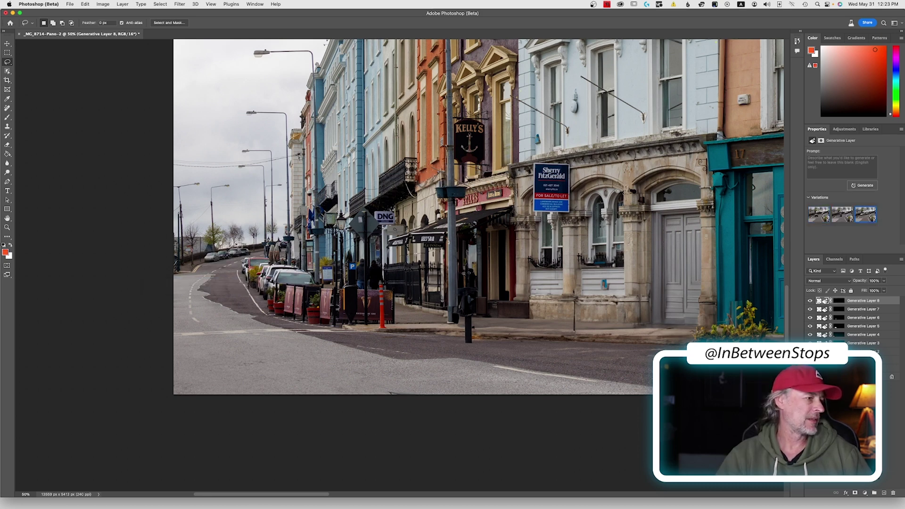
mouse_move(214, 249)
mouse_down()
mouse_move(204, 265)
mouse_move(235, 263)
mouse_up()
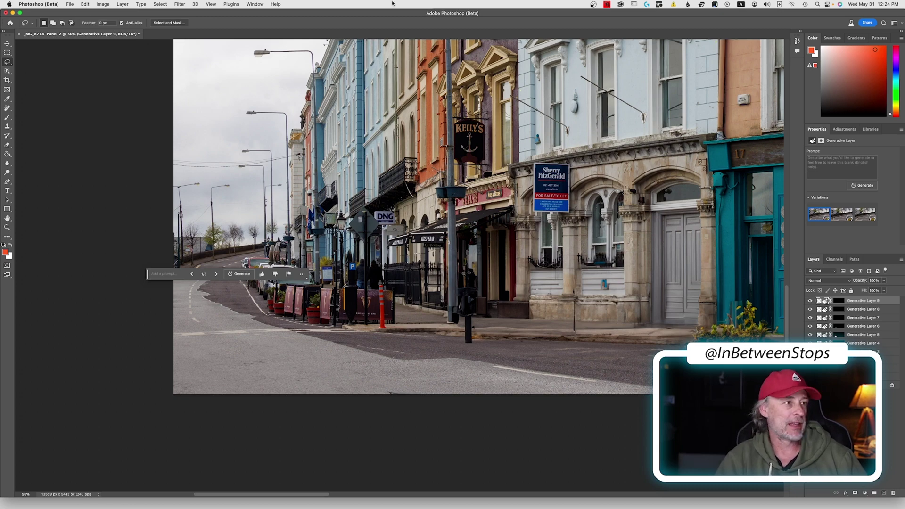
key(super+0)
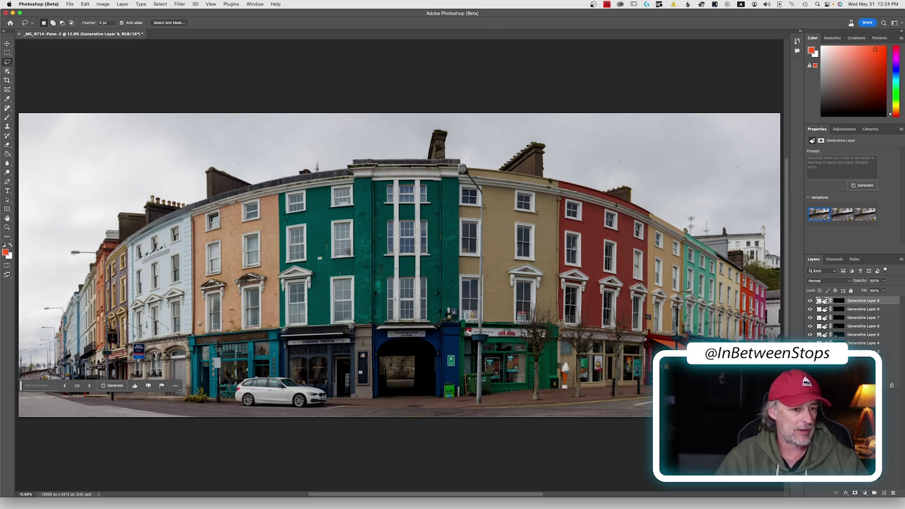
- Select Generative Layer 2, switch it to its third variation, and zoom out
click(863, 360)
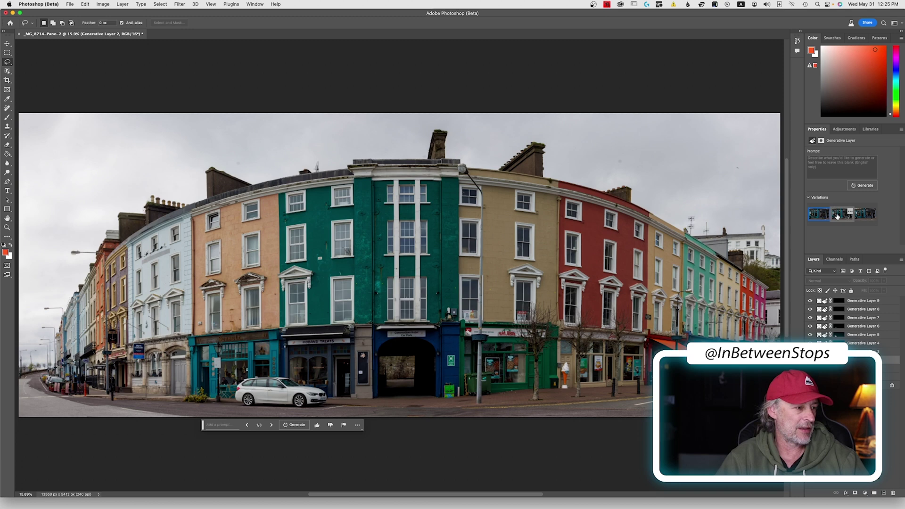
click(836, 215)
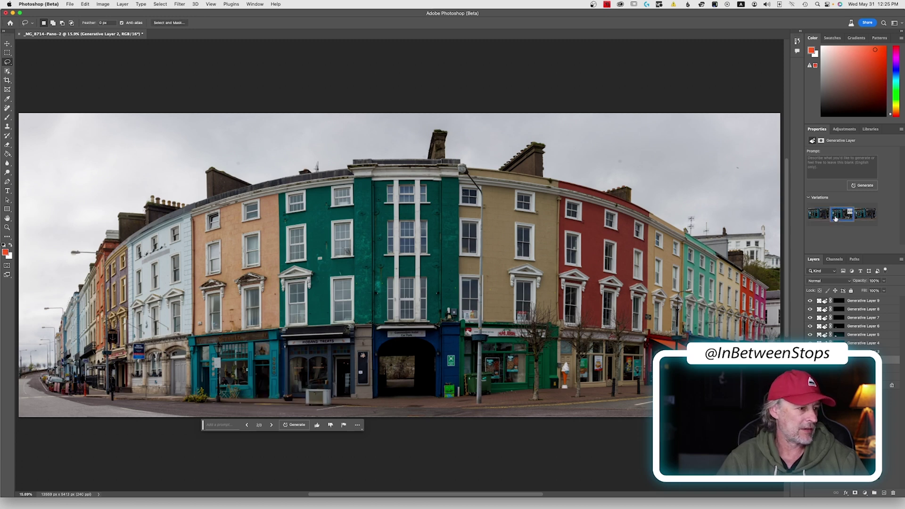
click(865, 214)
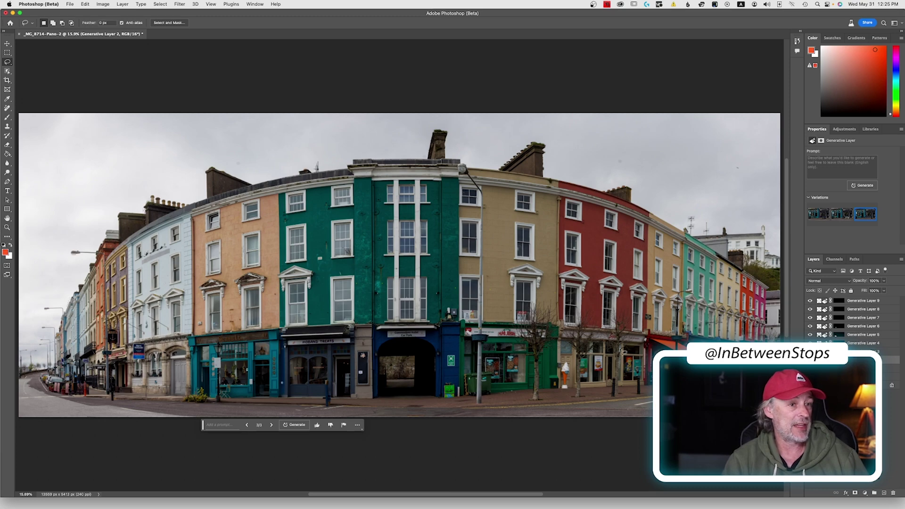
key(super+minus)
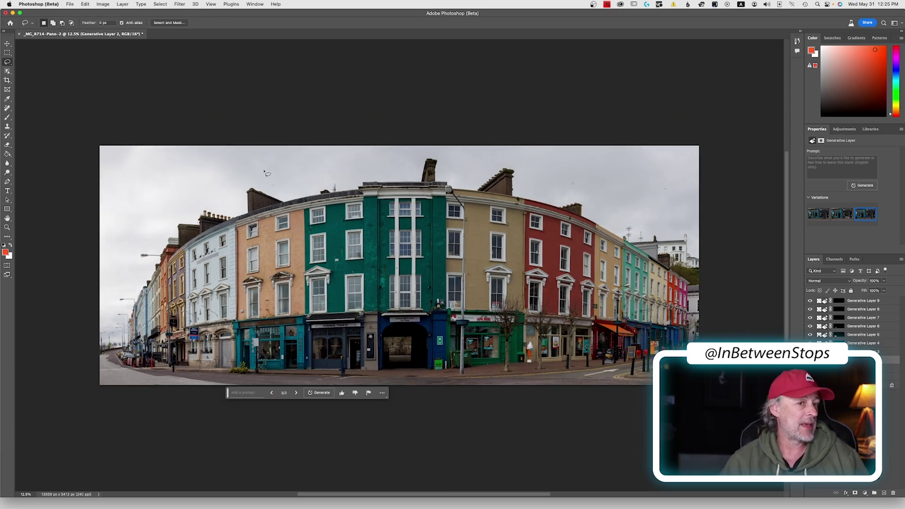
- Stamp all visible layers into a new Layer 1 above Generative Layer 9
click(867, 302)
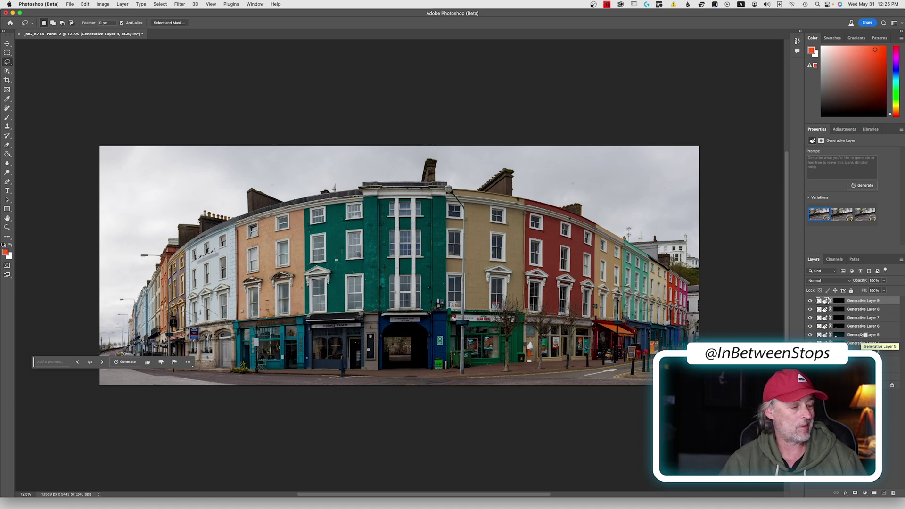
key(super+alt+shift+e)
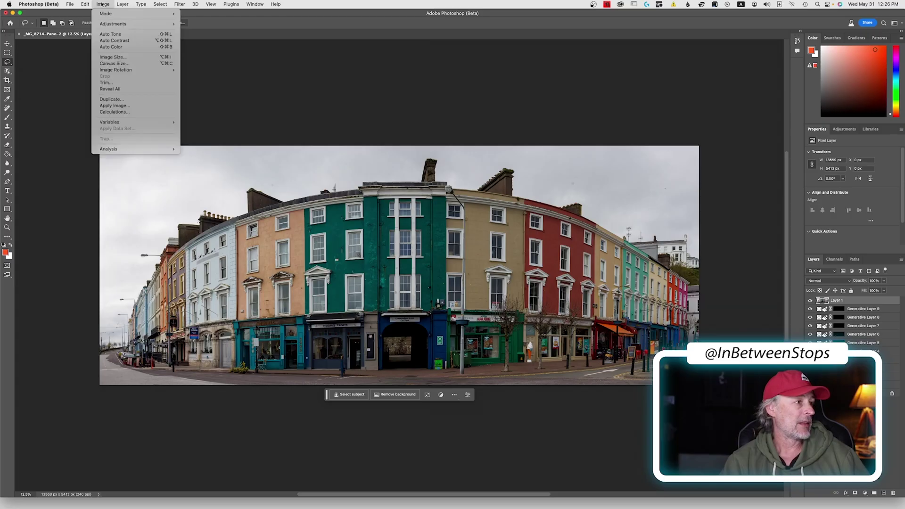
- Start Sky Replacement, preview the dark blue sky preset, and expand the Sunsets folder
mouse_move(84, 4)
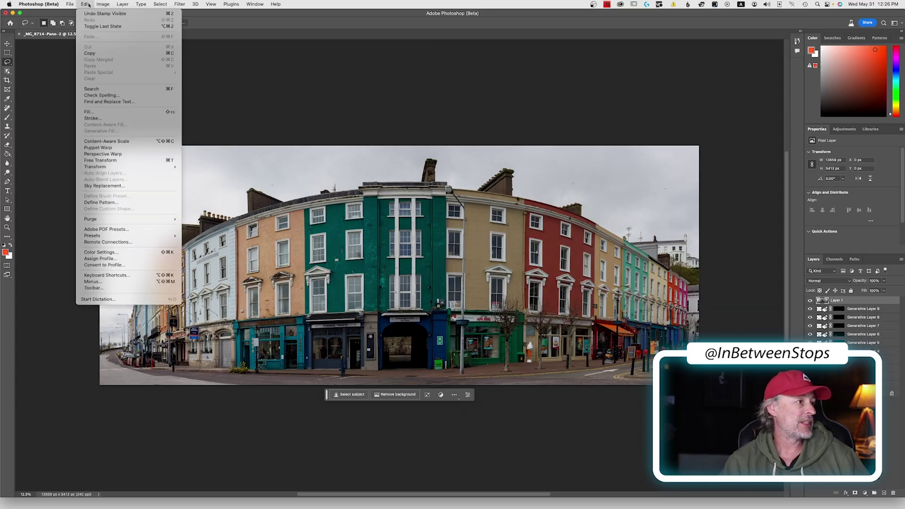
click(108, 186)
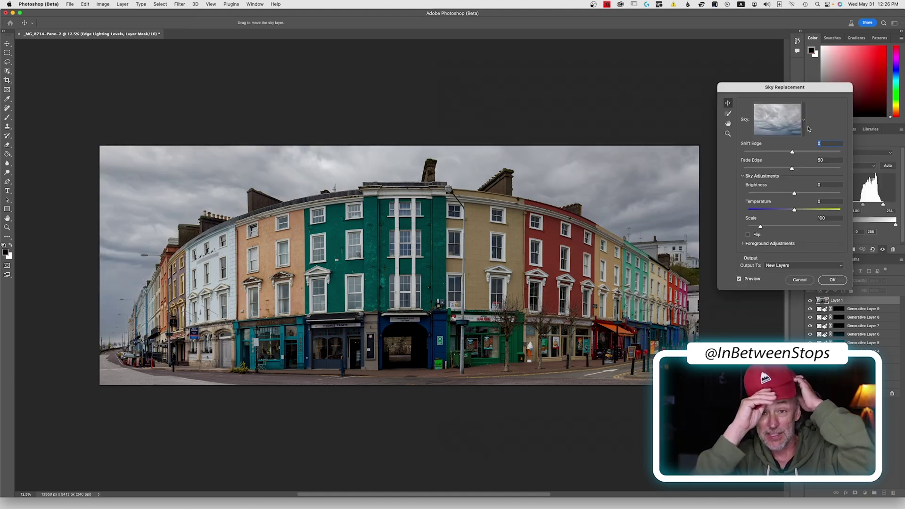
click(804, 121)
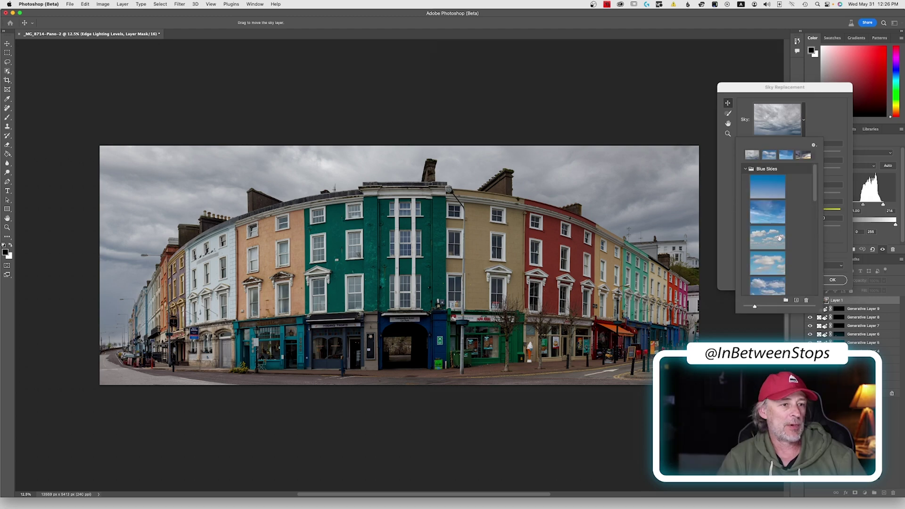
scroll(779, 238, down, 3)
scroll(779, 237, down, 1)
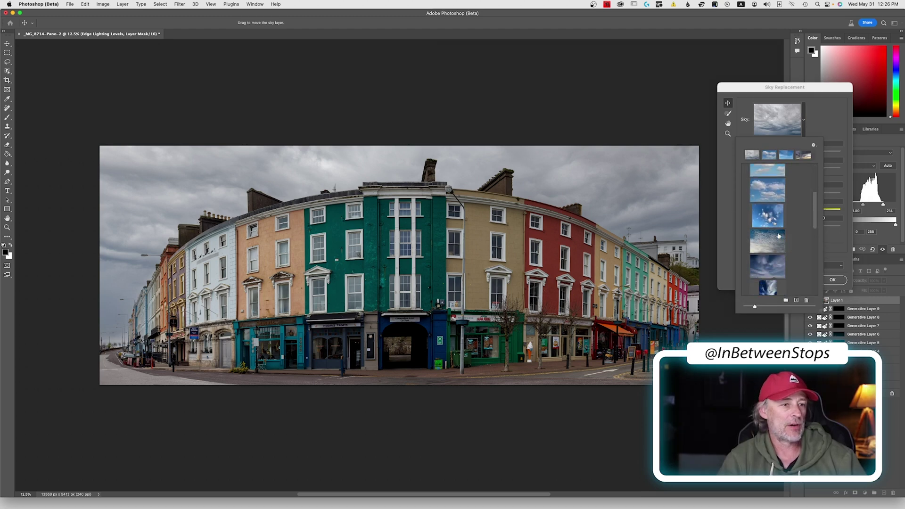
click(773, 265)
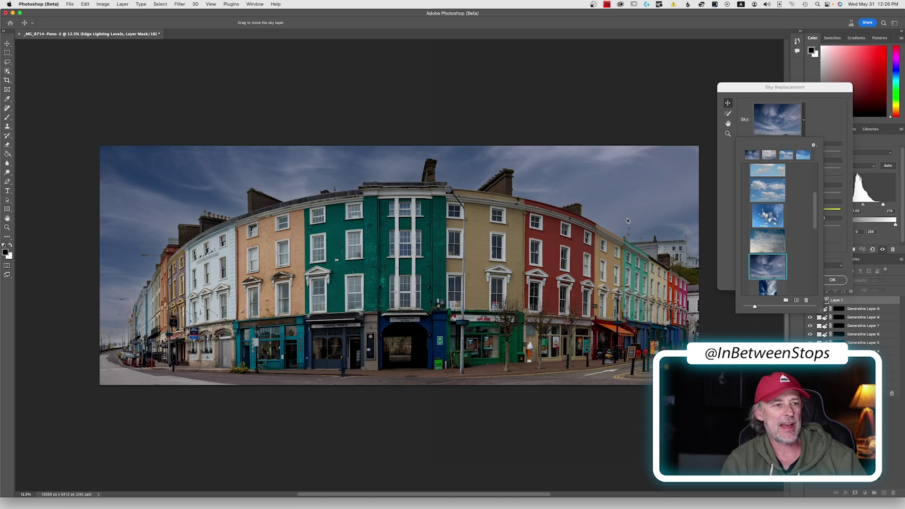
scroll(744, 236, down, 10)
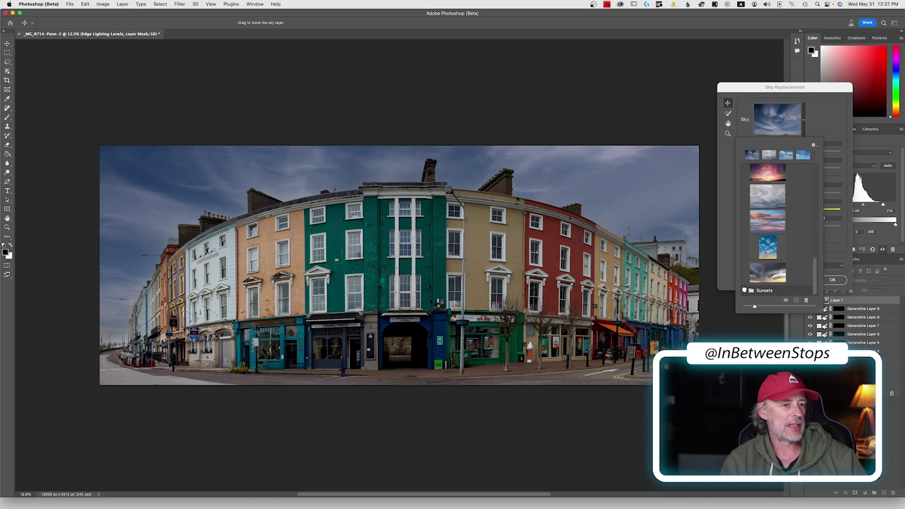
click(744, 290)
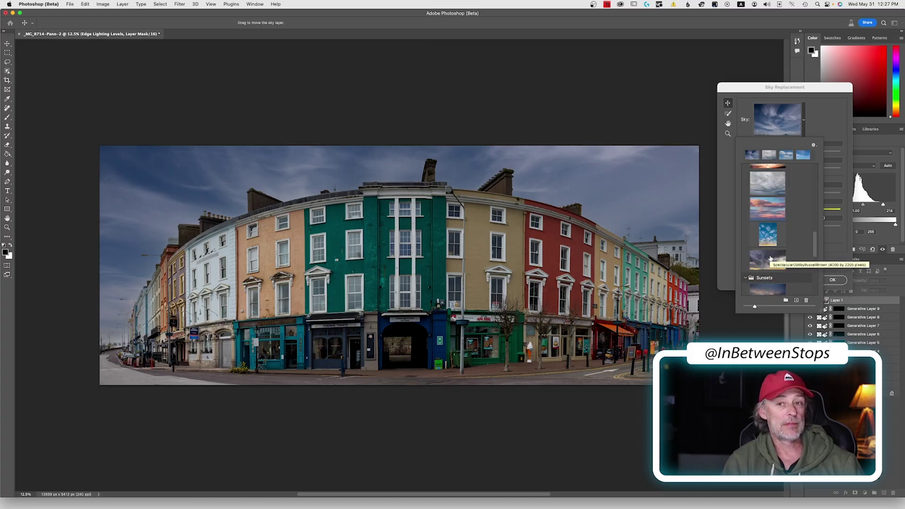
- Preview the blue sky with white clouds, then settle on the cloudy grey overcast sky
scroll(770, 258, up, 3)
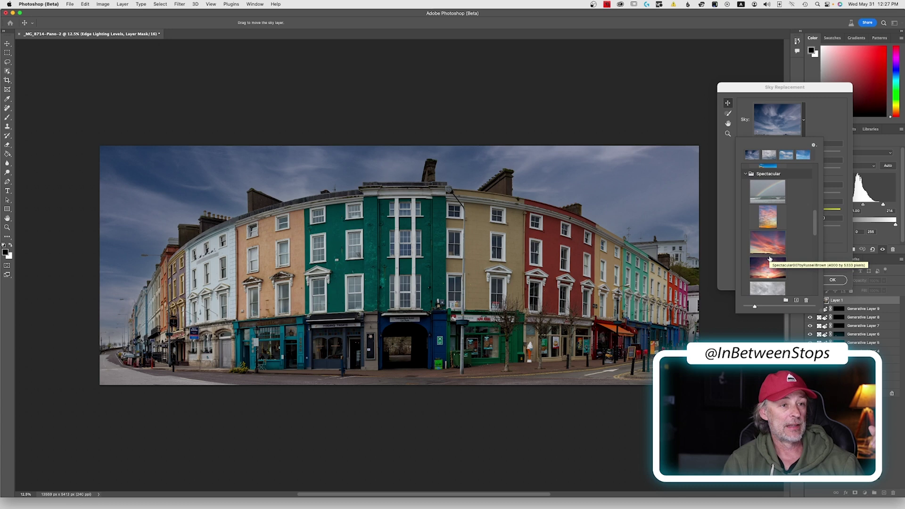
scroll(770, 258, up, 2)
scroll(770, 258, up, 3)
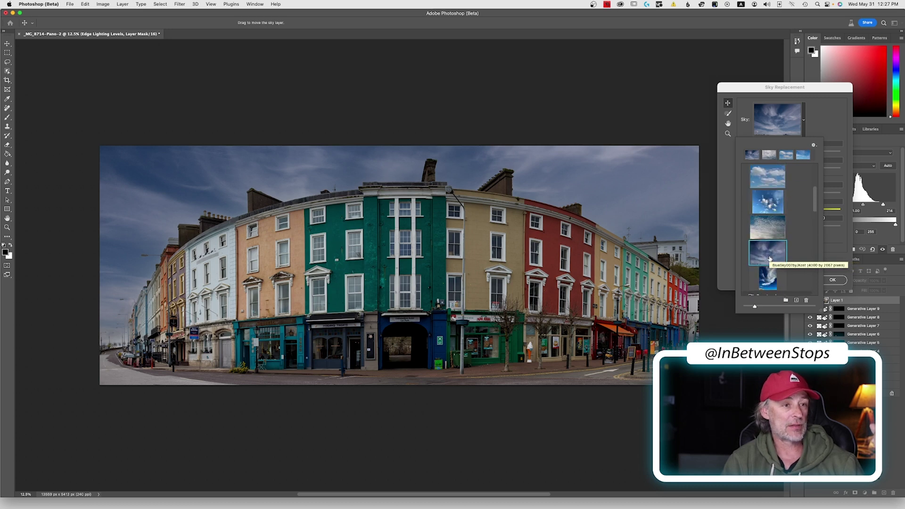
scroll(763, 236, up, 2)
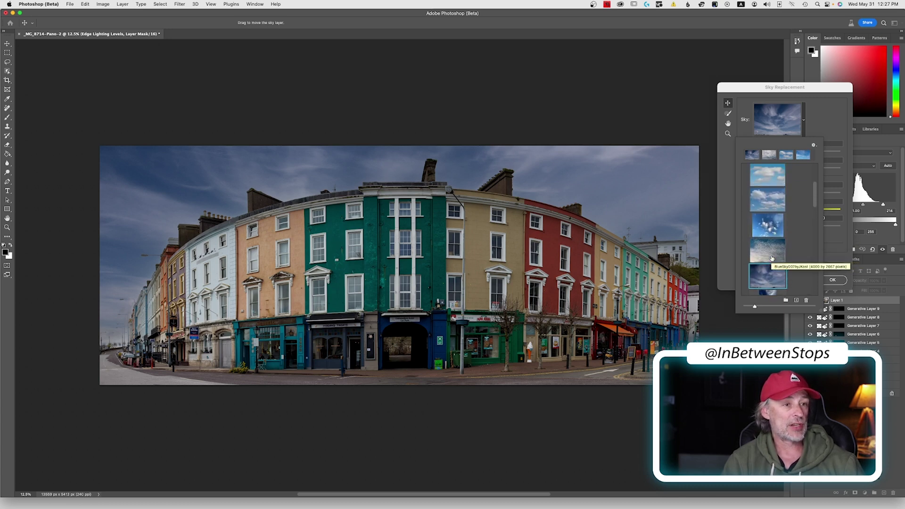
click(771, 214)
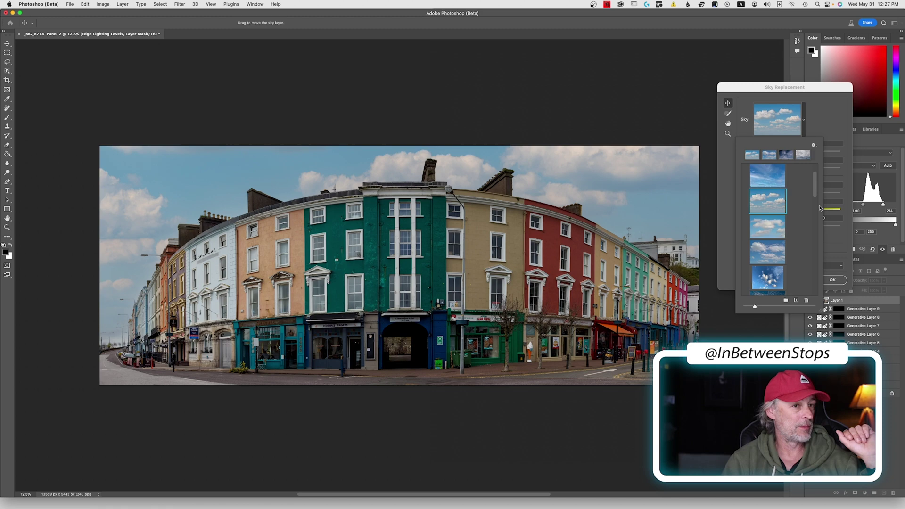
scroll(804, 224, down, 10)
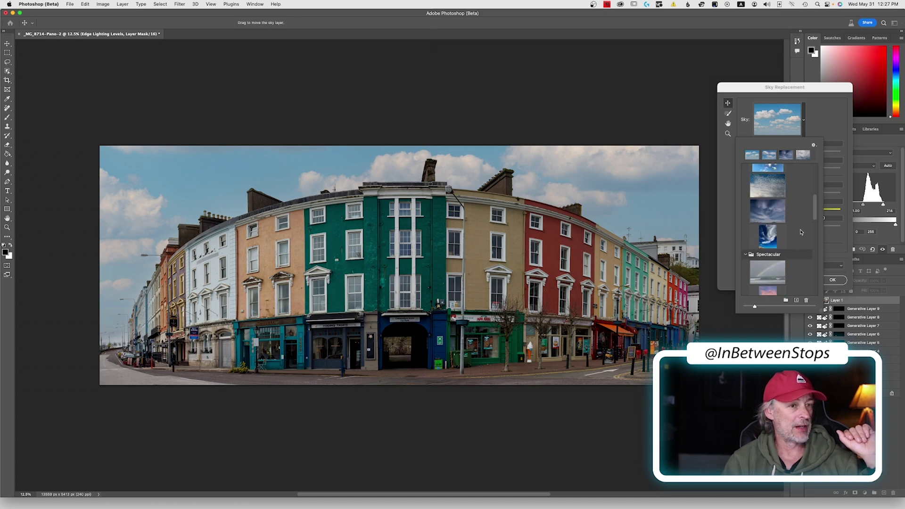
scroll(800, 232, down, 2)
scroll(798, 238, down, 2)
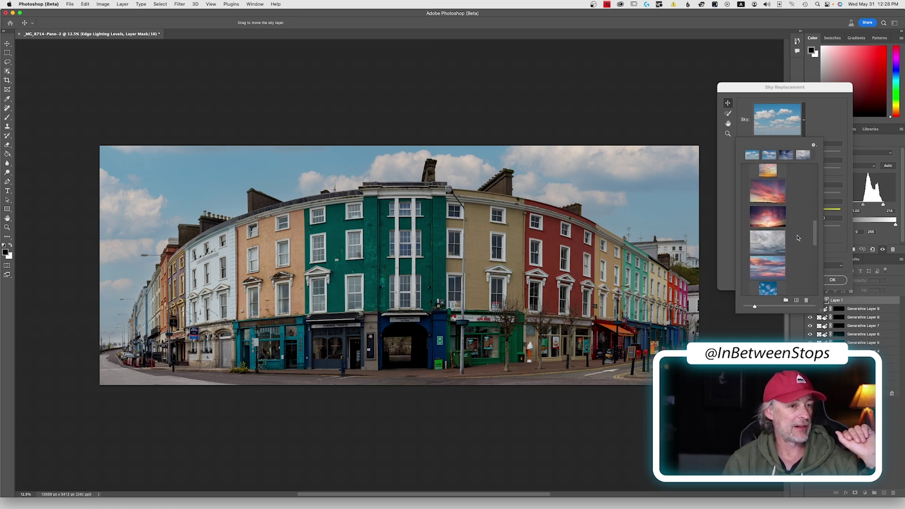
click(766, 250)
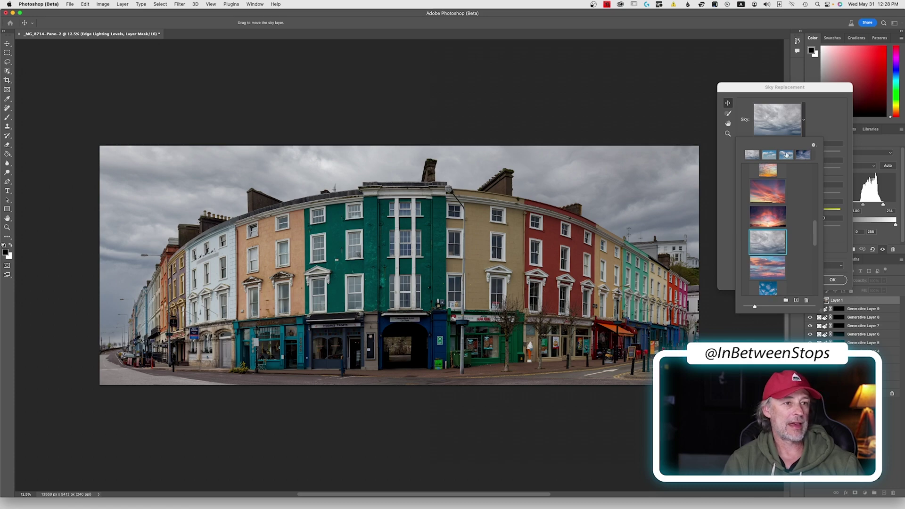
click(827, 129)
- Confirm the overcast sky replacement, then toggle the Background layer alone to compare against the original photo with cars
click(833, 280)
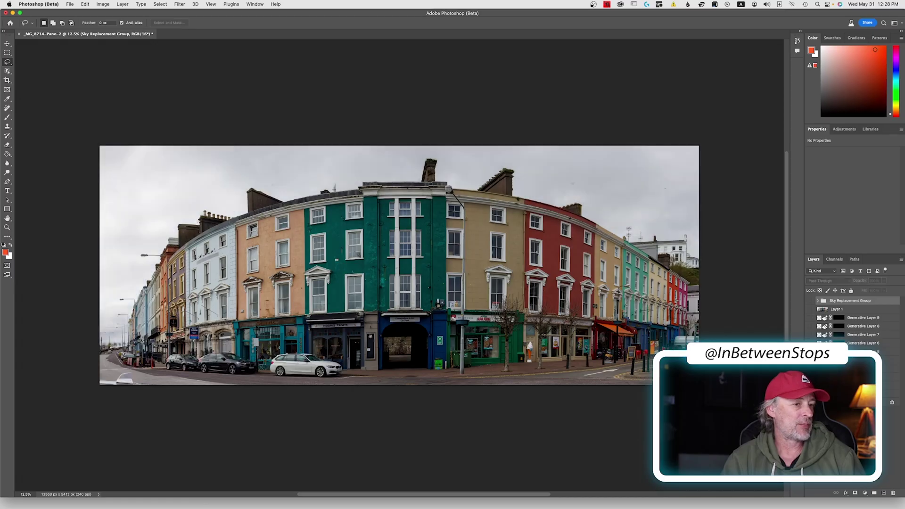
alt+click(810, 404)
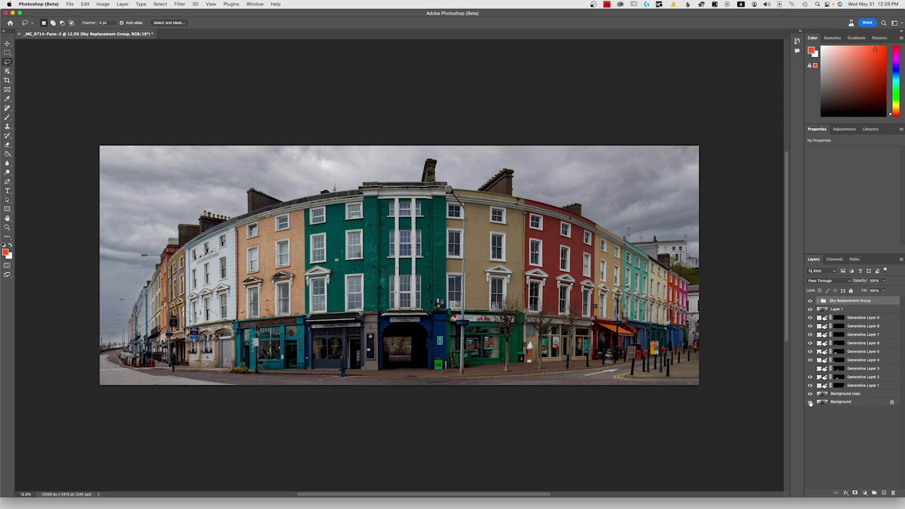
alt+click(811, 402)
alt+click(811, 402)
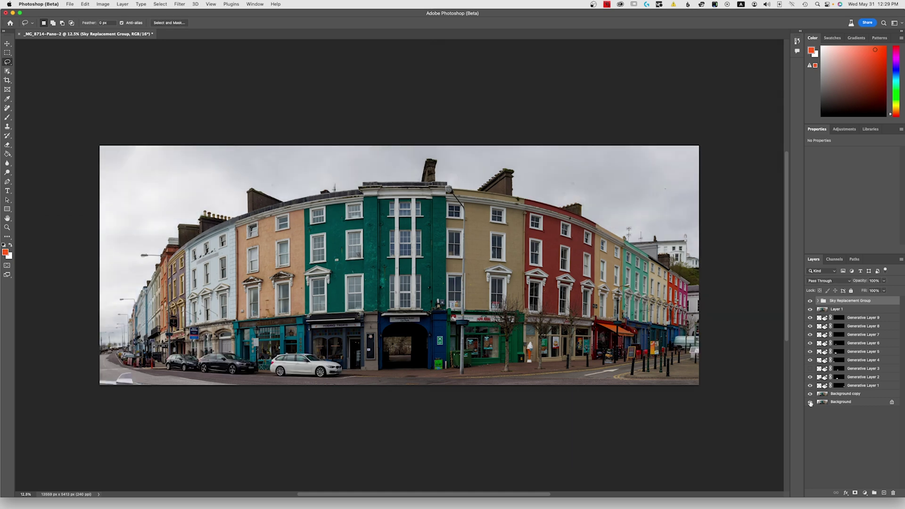